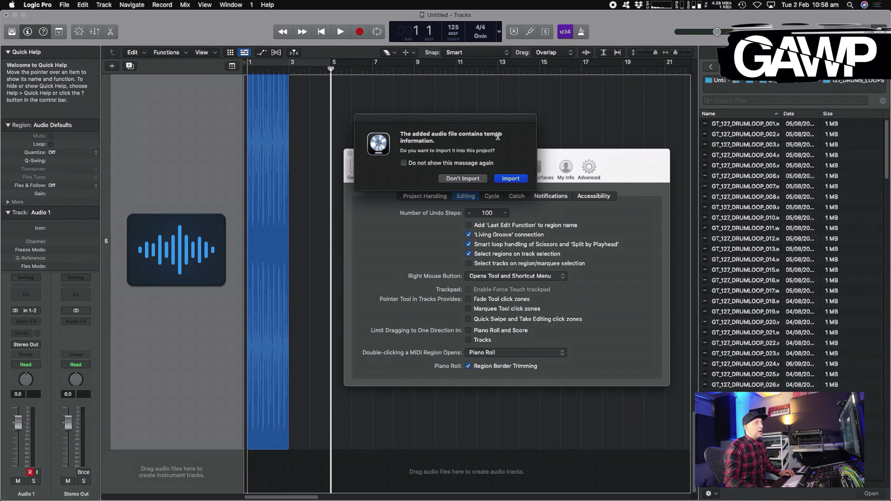
Step: Import the added drum loop's tempo information into the project
click(510, 178)
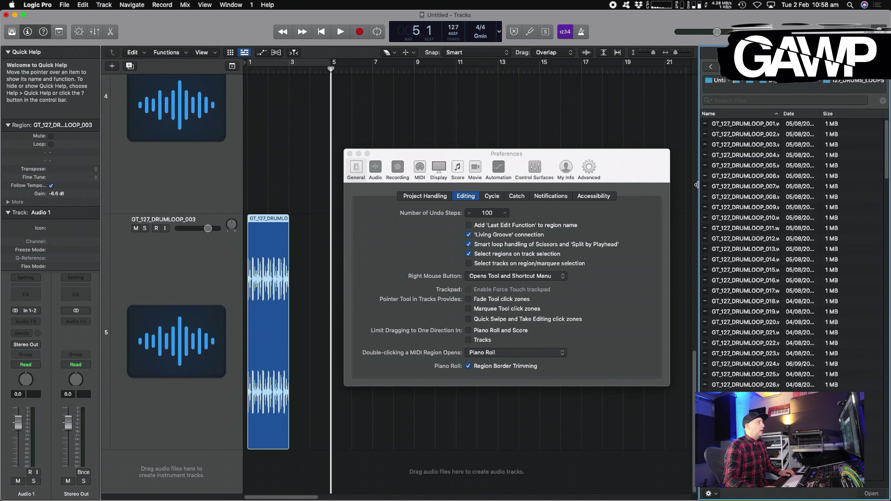
scroll(753, 179, down, 5)
scroll(753, 179, up, 5)
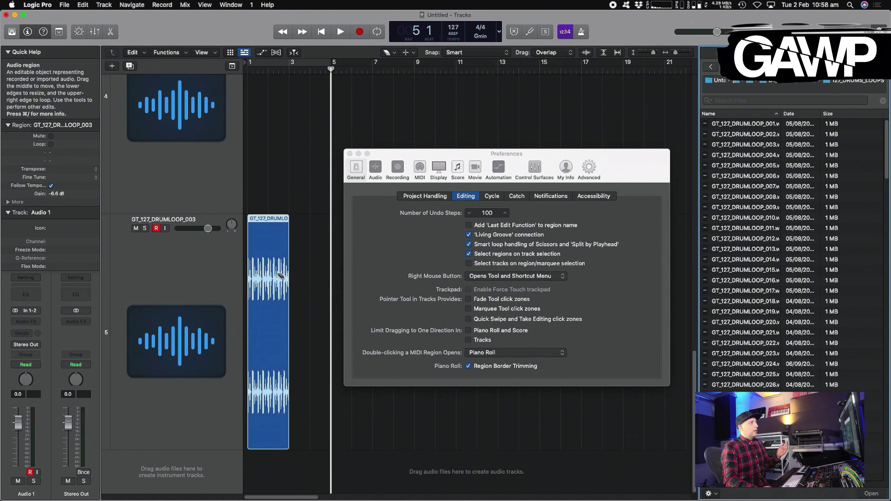
Step: Activate the Pointer tool for editing in the Tracks area
right_click(315, 220)
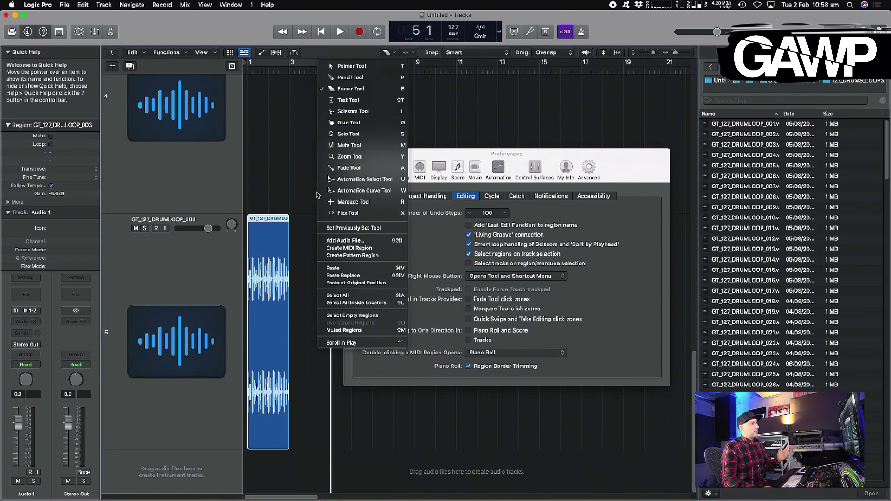
click(345, 69)
click(295, 260)
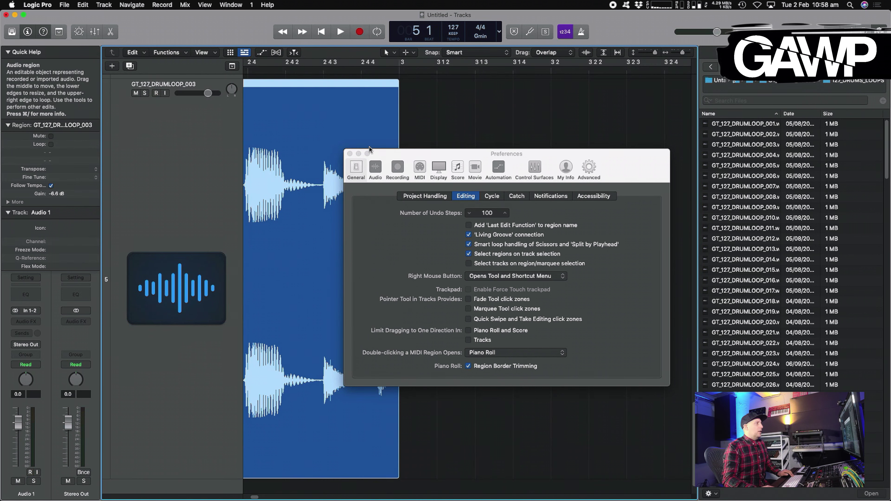
Step: Move the Preferences window clear of the GT_127_DRUMLOOP_003 region on track 5
drag(412, 100, 388, 122)
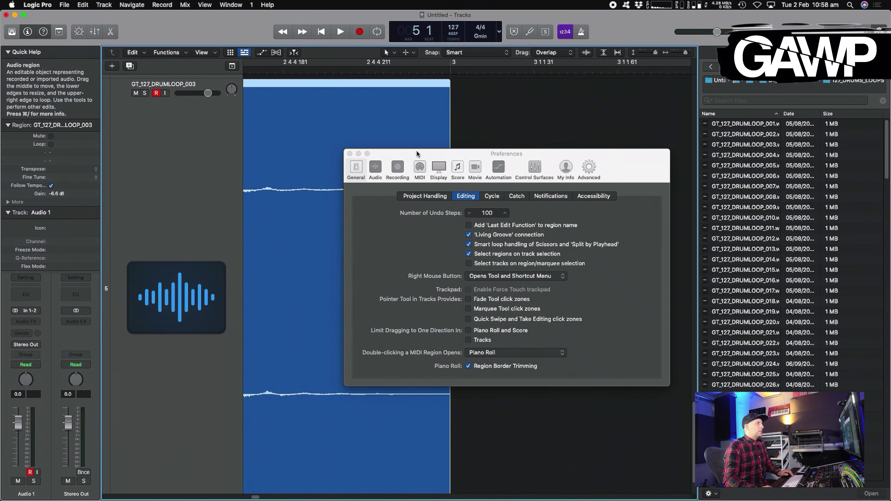
drag(417, 154, 404, 172)
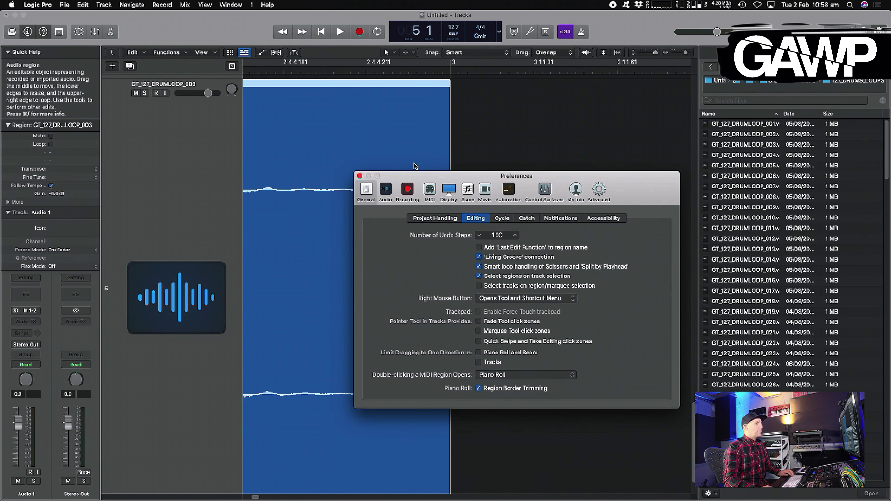
key(super+Left)
key(super+Left)
key(super+Left)
key(super+Left)
key(super+Up)
key(super+Up)
key(super+Up)
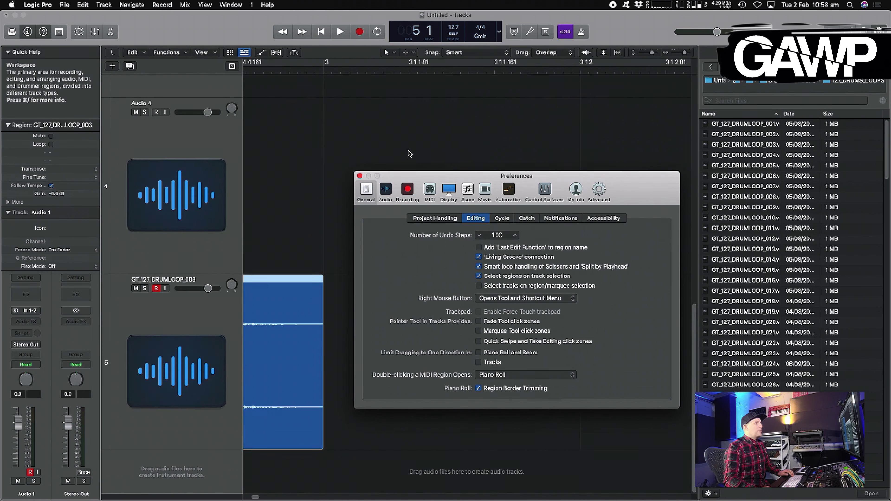
drag(406, 177, 418, 72)
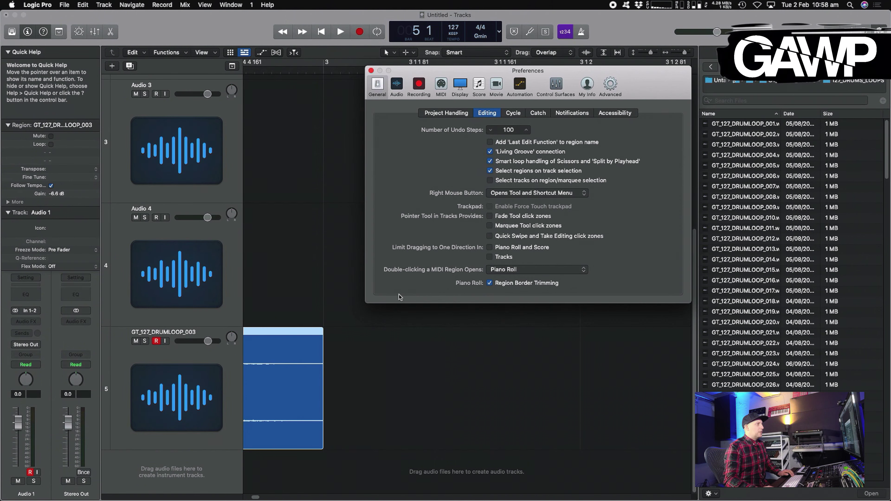
Step: Enable Fade Tool click zones for the Pointer tool in the Editing preferences
key(super+Left)
key(super+Left)
key(super+Left)
key(super+Left)
scroll(374, 317, left, 5)
scroll(360, 326, left, 2)
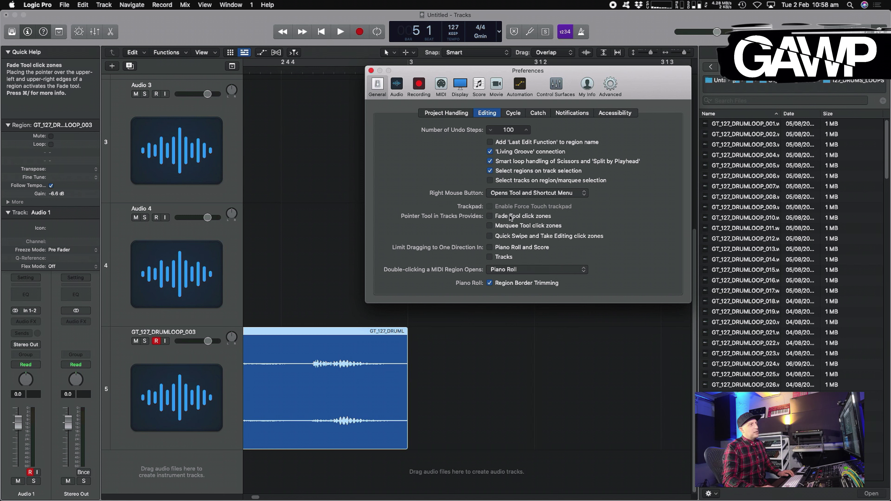
click(489, 216)
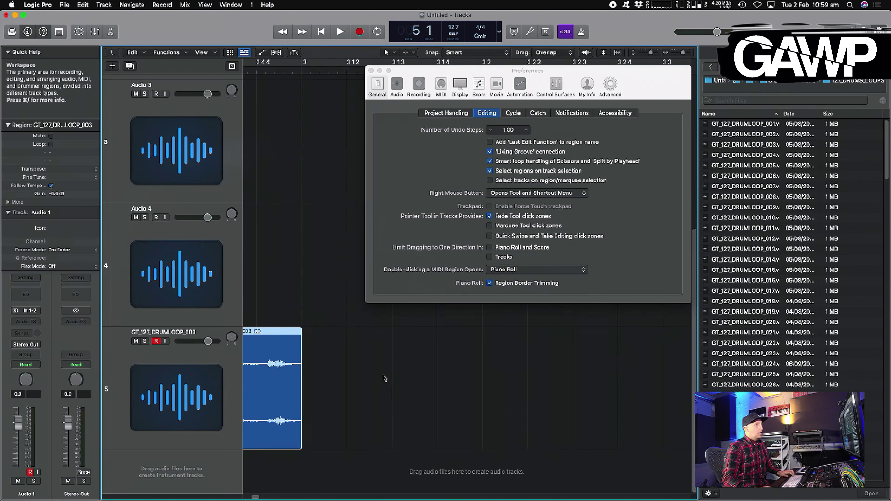
Step: Draw a fade-out across the full length of the drum loop region, starting from its upper end corner
scroll(364, 380, left, 10)
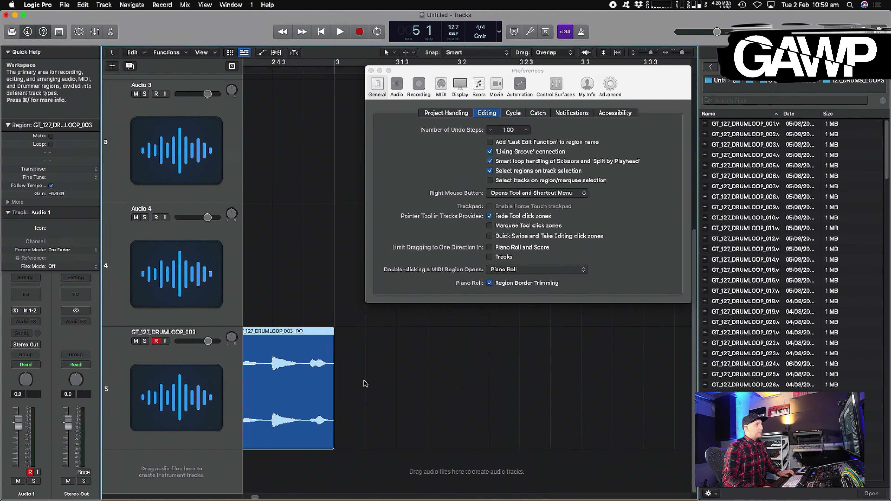
scroll(349, 385, left, 8)
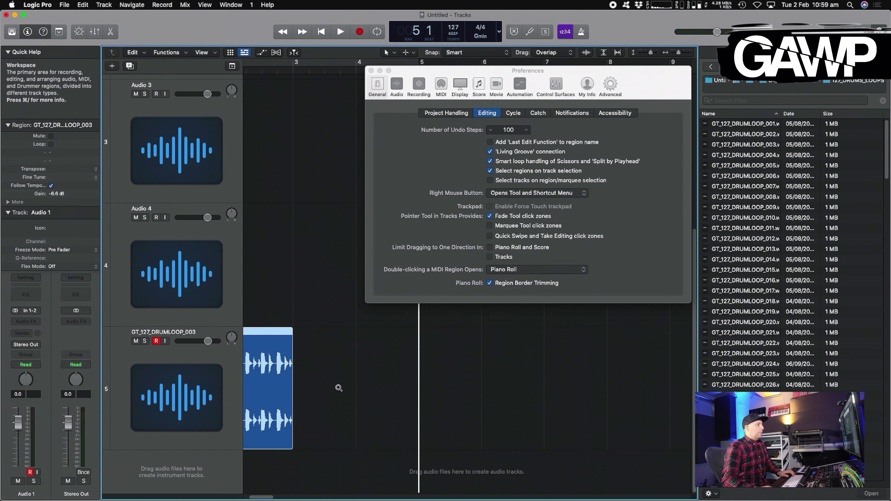
drag(620, 72, 694, 66)
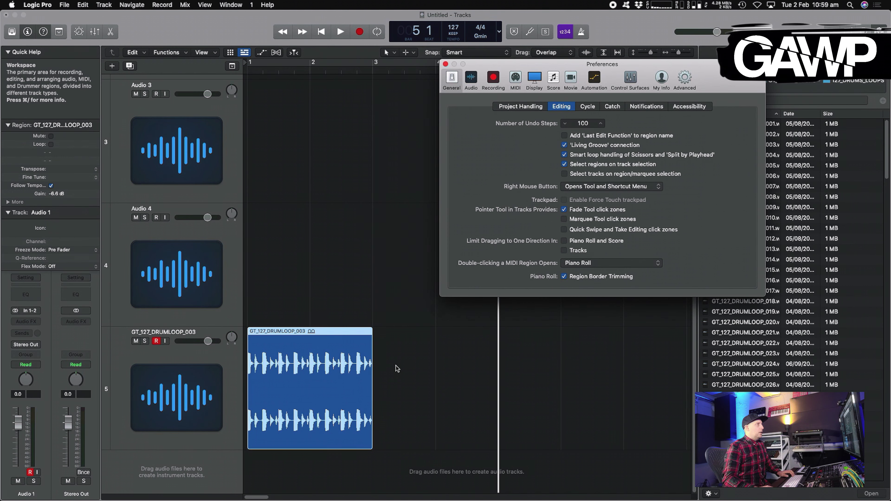
click(367, 341)
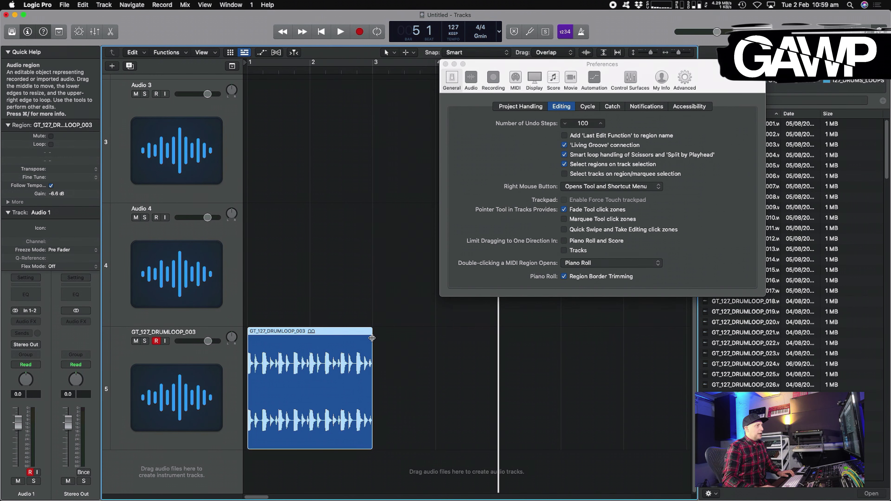
drag(370, 338, 225, 342)
key(super+Up)
key(super+Up)
key(super+Up)
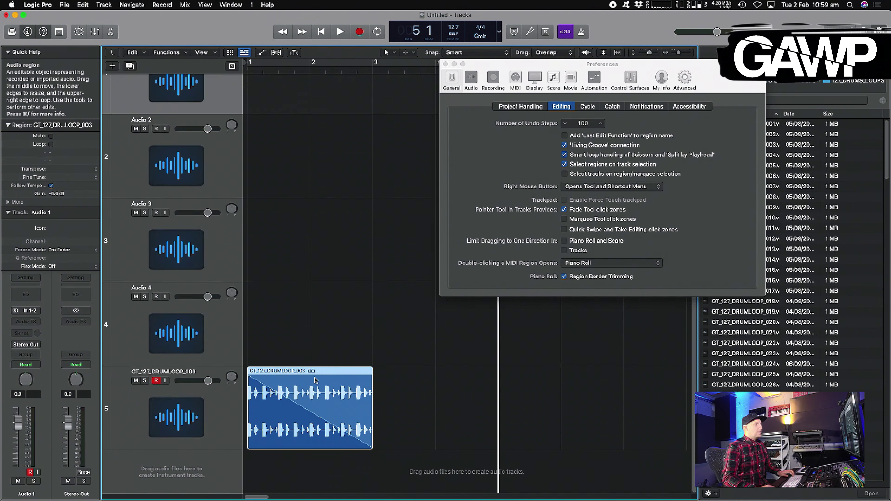
Step: Collapse Quick Help and expand the additional region settings so the fade parameters can be edited
drag(479, 65, 515, 271)
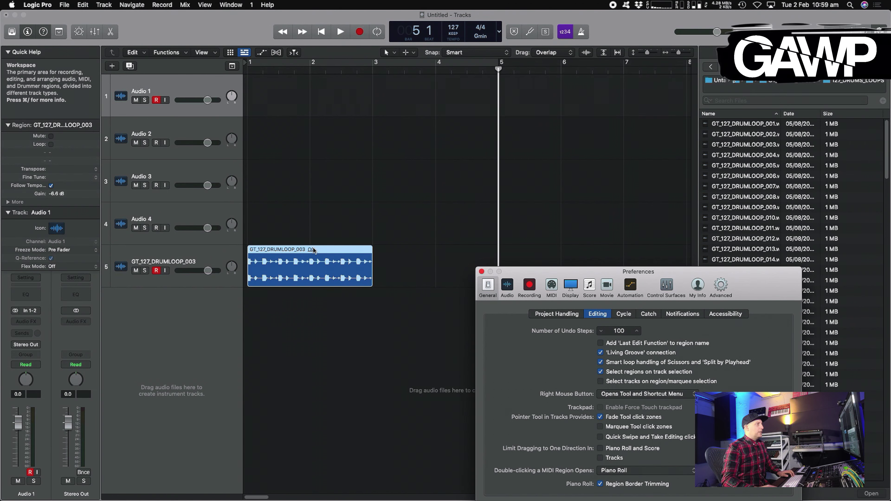
click(246, 251)
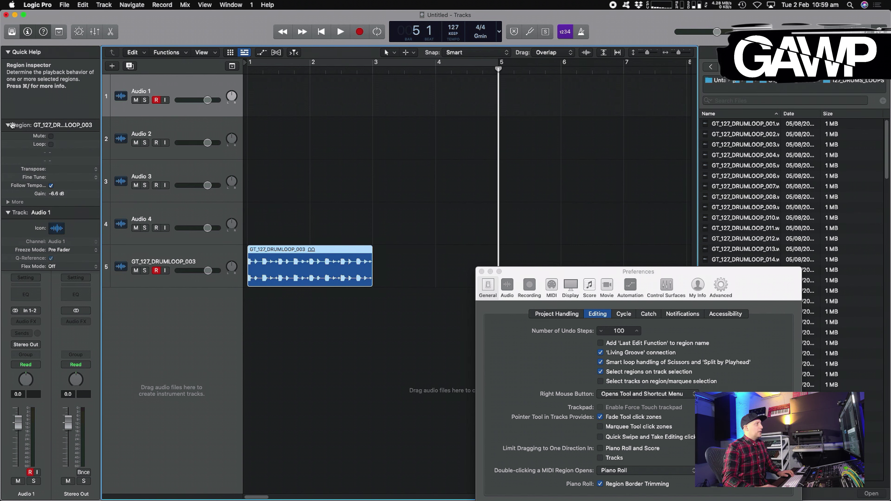
click(7, 52)
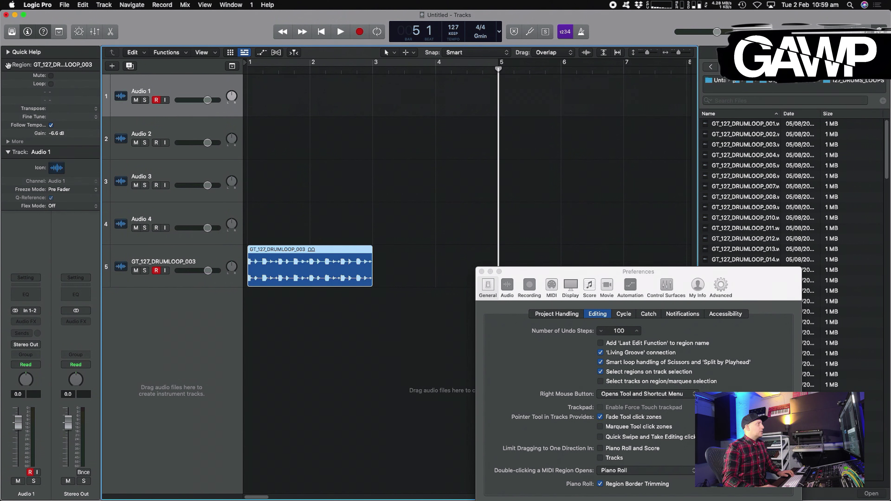
click(7, 141)
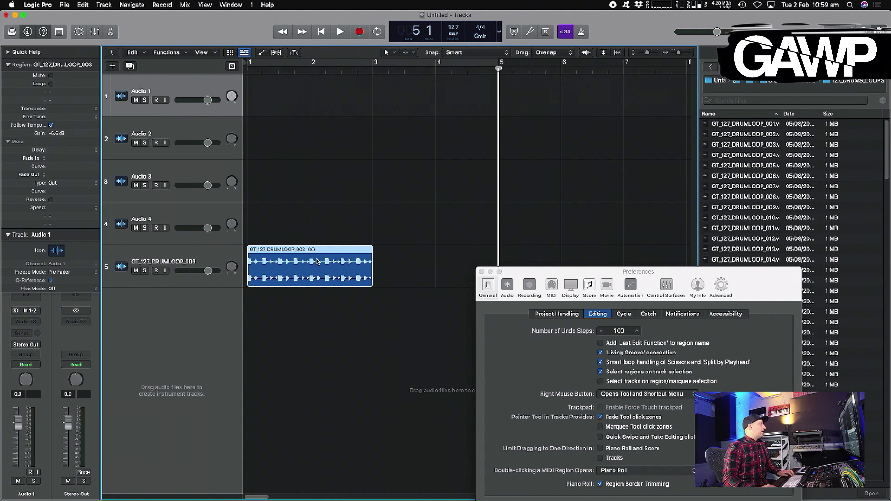
Step: Set the drum loop region's Fade In to 5000 and draw a fade-out back from its upper end corner
drag(279, 307, 288, 235)
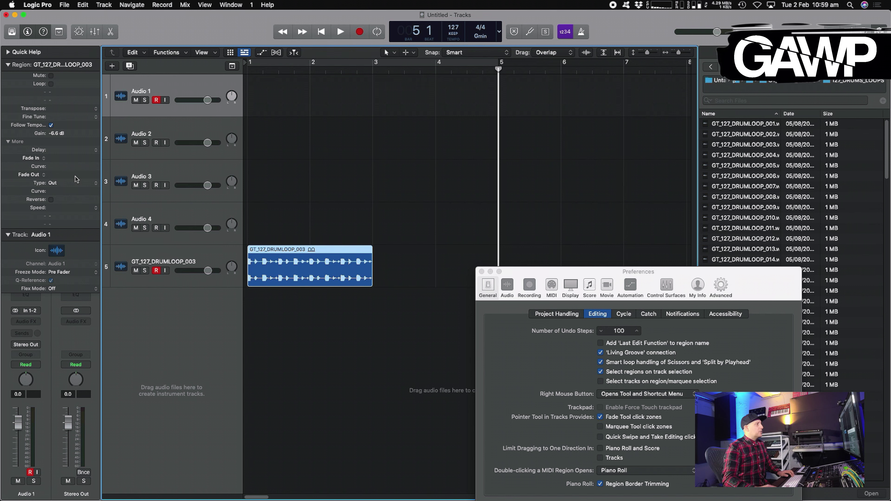
double_click(59, 158)
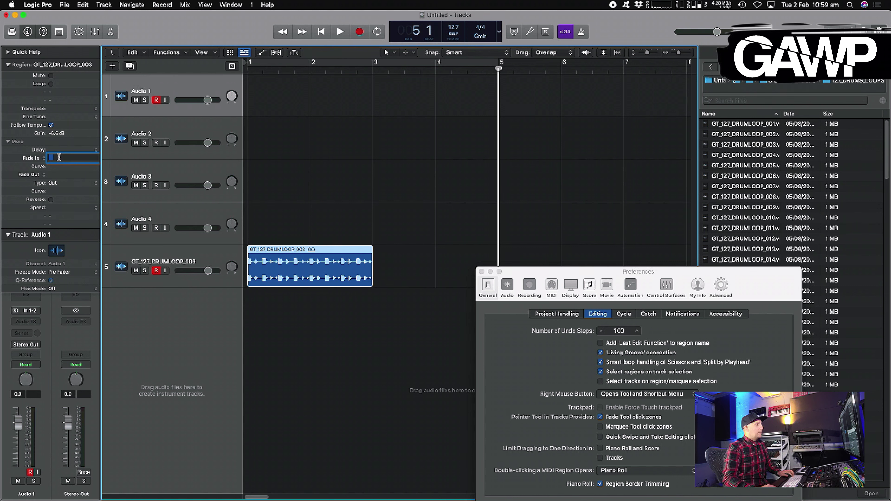
text(5000)
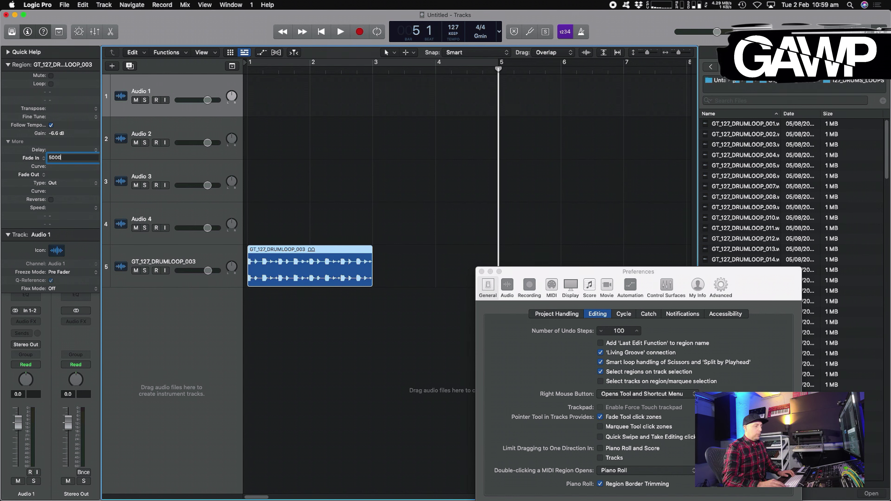
key(Return)
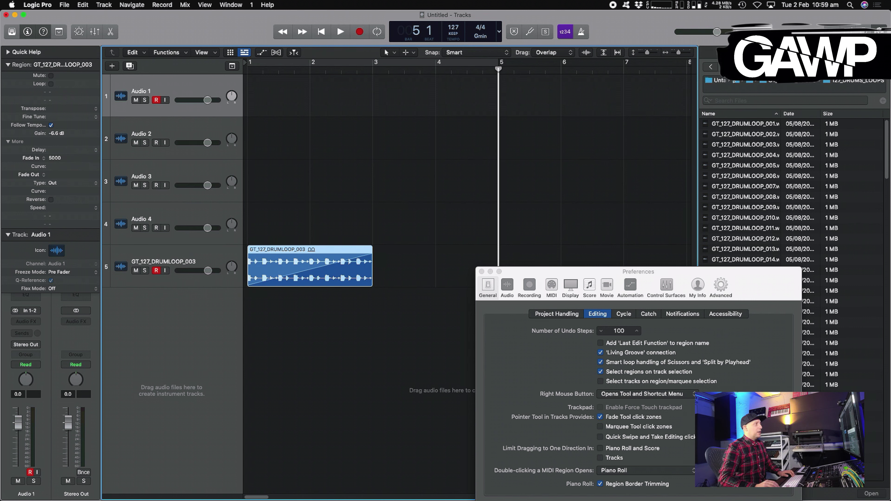
click(380, 263)
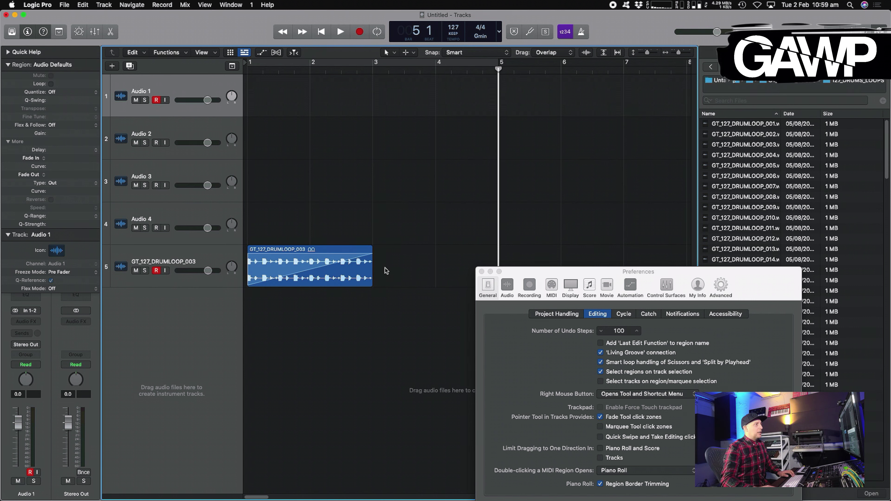
drag(370, 250, 221, 250)
Step: Copy the drum loop region to position 3 1 1 1, try a crossfade over the join, and undo the crossfade
drag(343, 266, 468, 261)
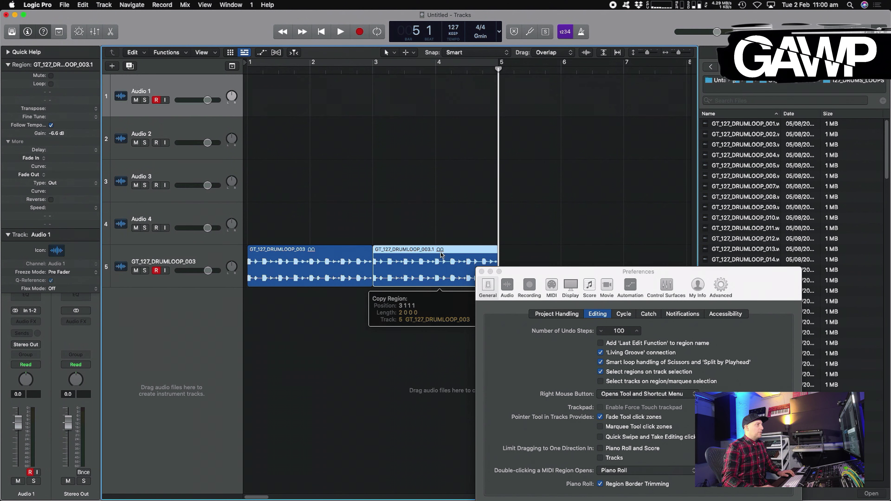
drag(372, 250, 311, 251)
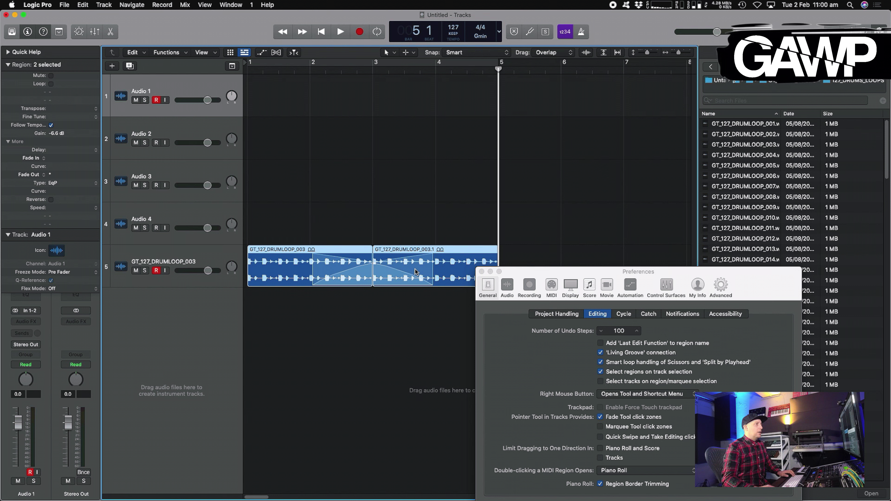
key(super+z)
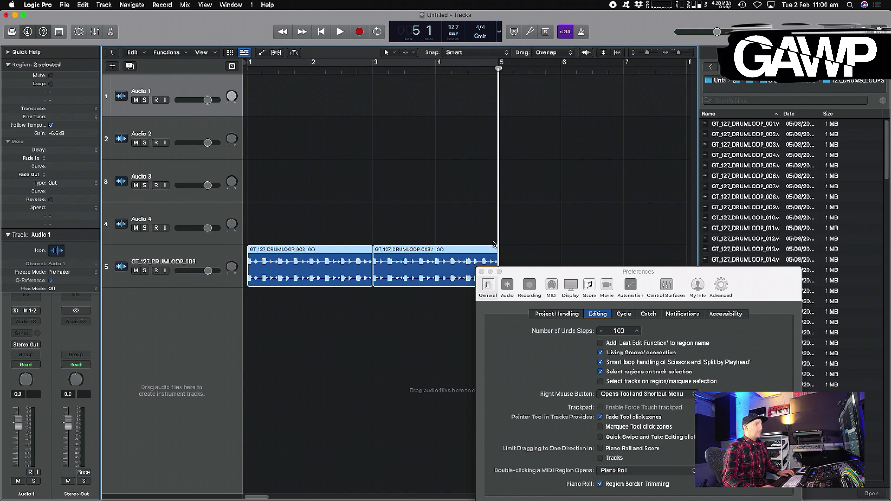
Step: Draw a fade-out on both selected drum loop regions and shorten it to 131
drag(496, 247, 414, 248)
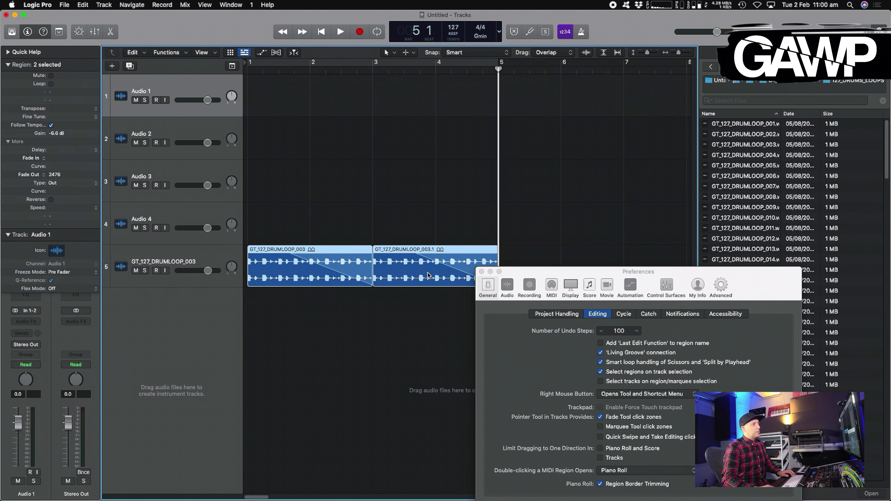
drag(513, 272, 555, 199)
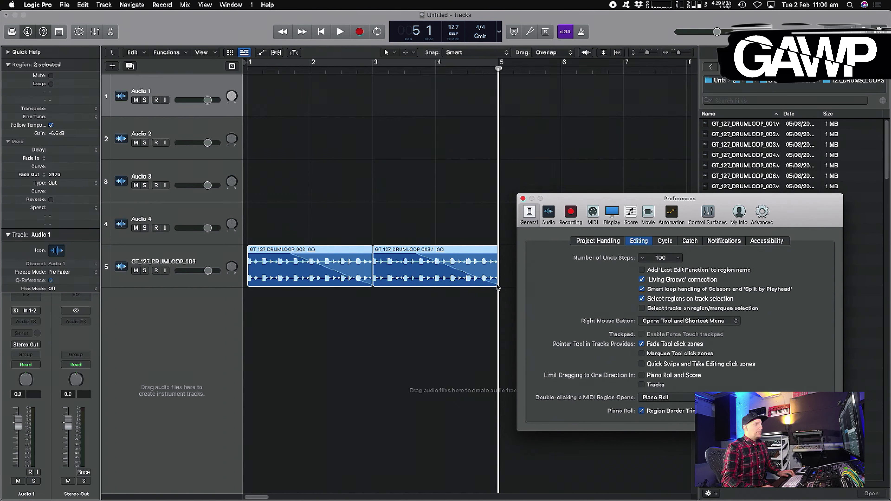
click(415, 252)
drag(415, 252, 492, 247)
Step: Trim both drum loop regions down to their first hit, then extend their ends to include the hit's tail
drag(494, 284, 375, 283)
key(z)
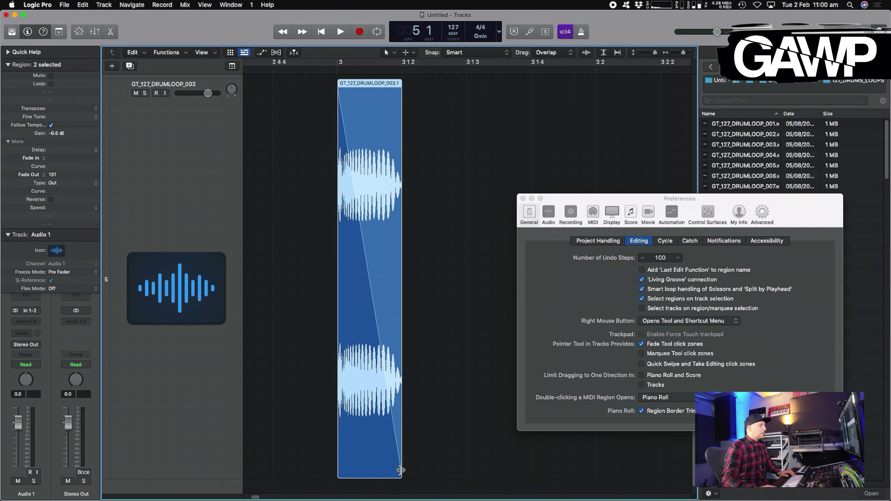
drag(401, 472, 466, 470)
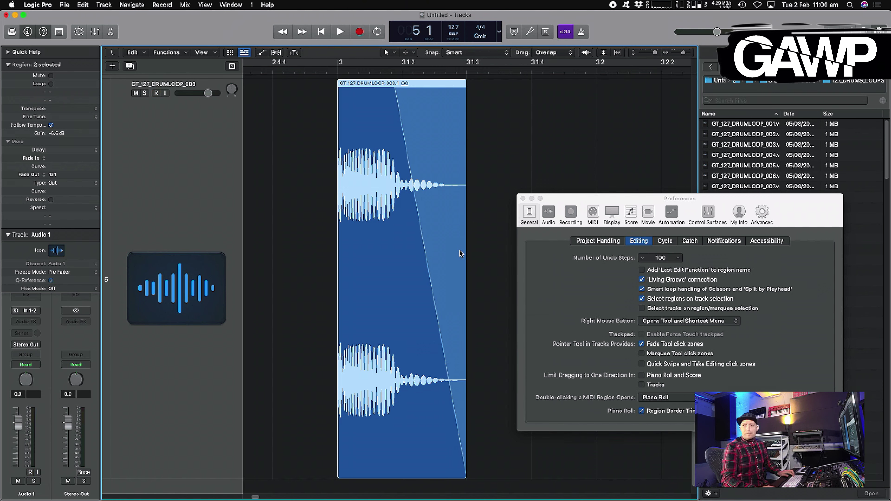
key(z)
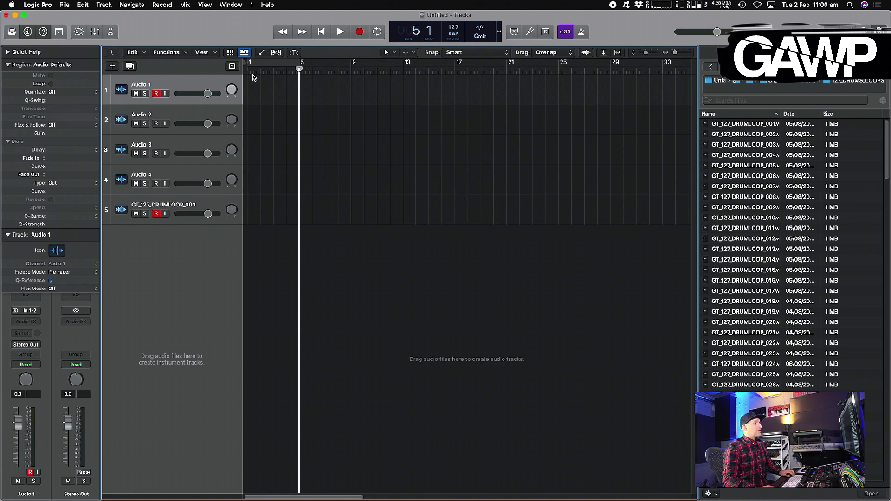
Step: Show the secondary ruler above the tracks and open the Tempo list
click(205, 53)
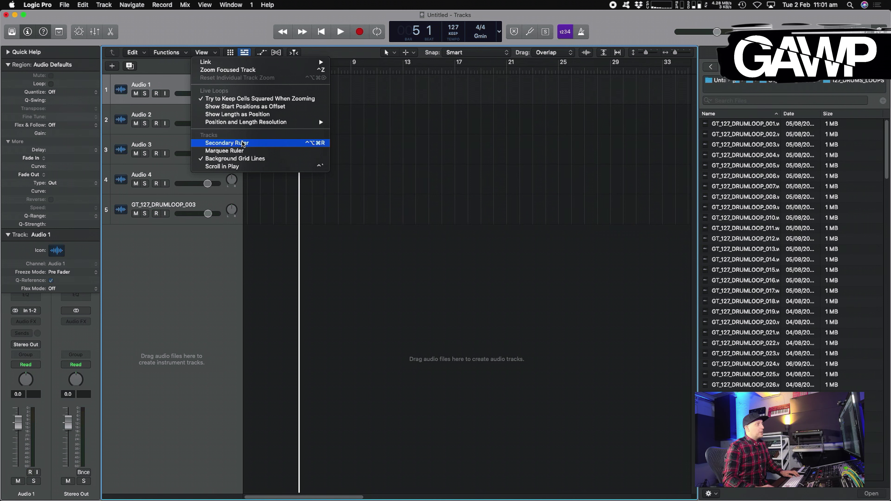
click(242, 143)
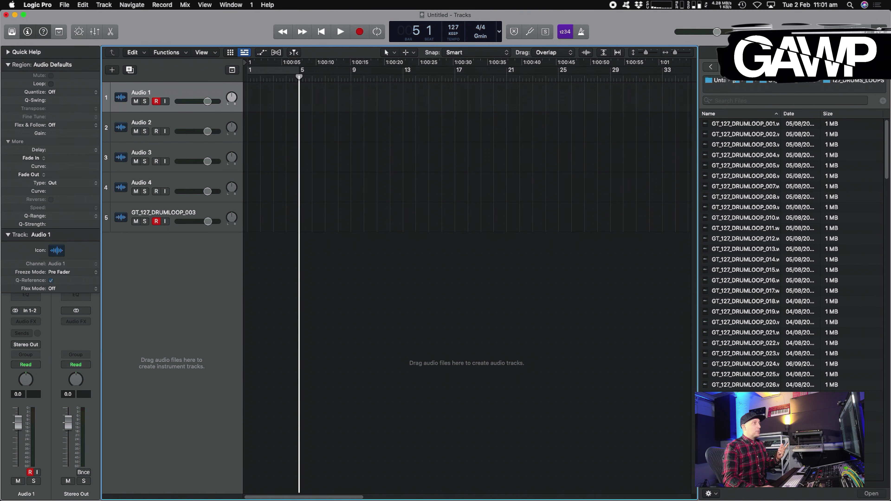
key(d)
click(817, 52)
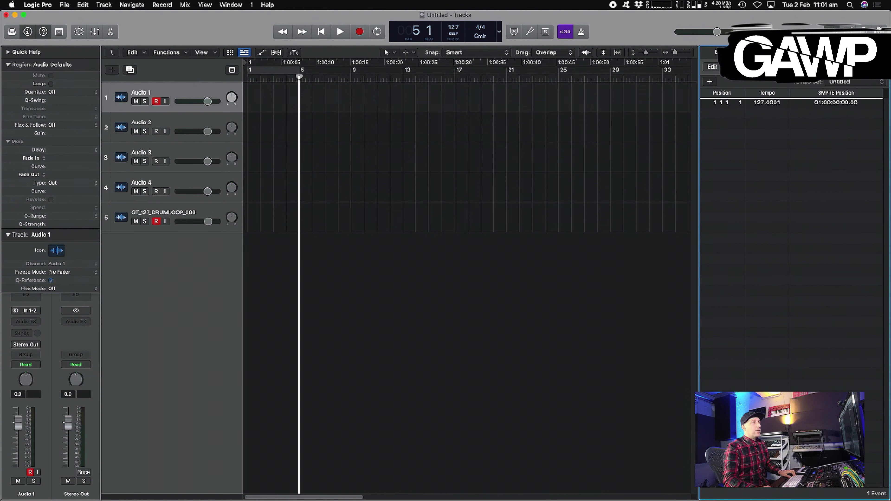
Step: Set the SMPTE position of the tempo event at bar 1 to 00:00:00:00.00
key(d)
key(d)
key(alt+r)
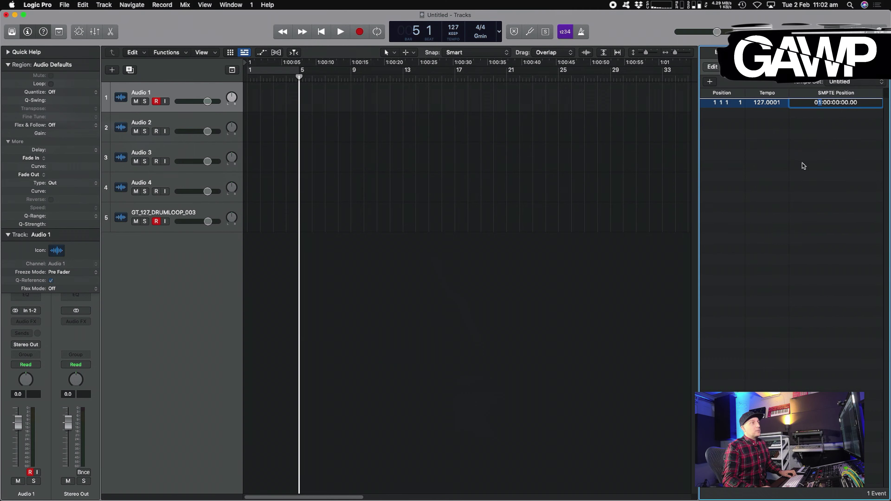
text(0)
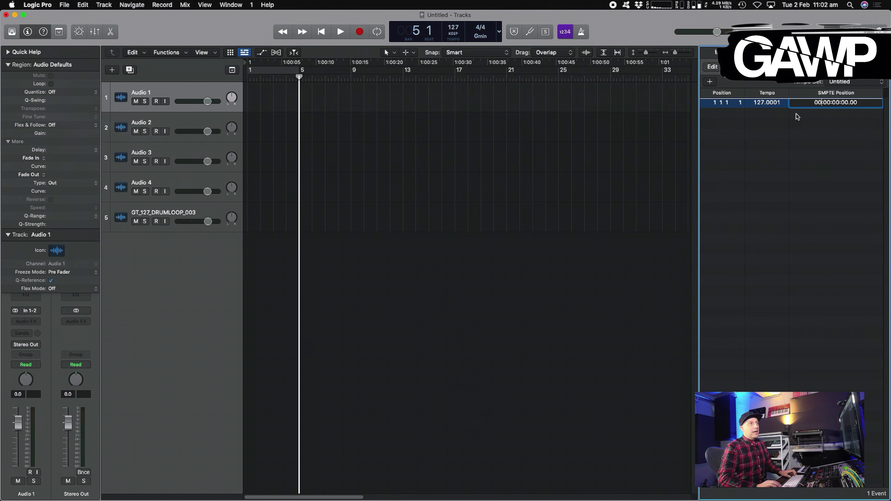
key(Return)
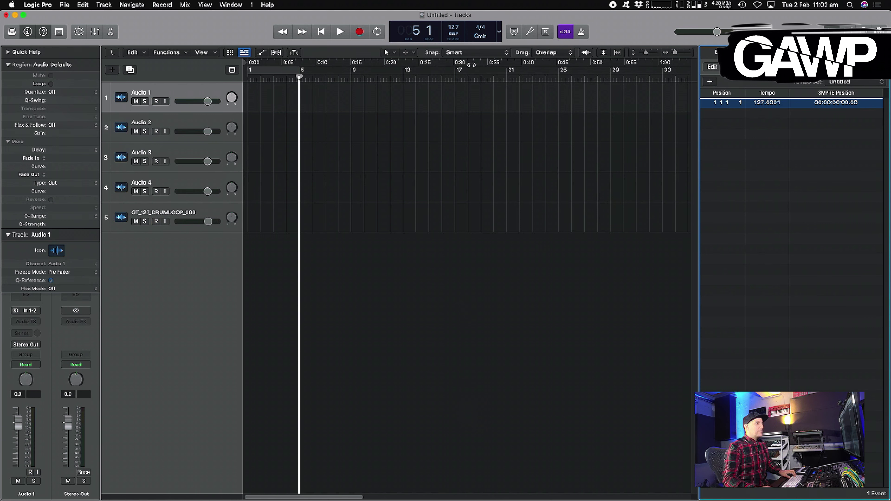
key(super+Left)
key(super+Left)
key(super+Left)
key(super+Left)
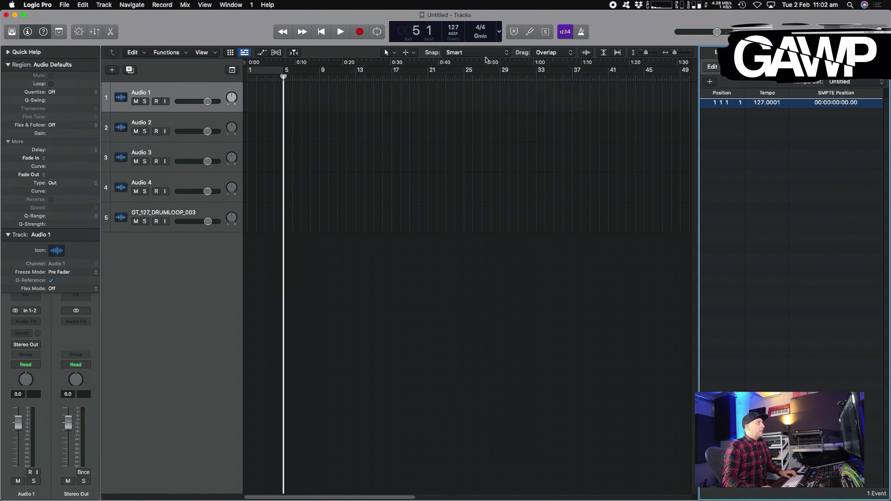
key(super+Left)
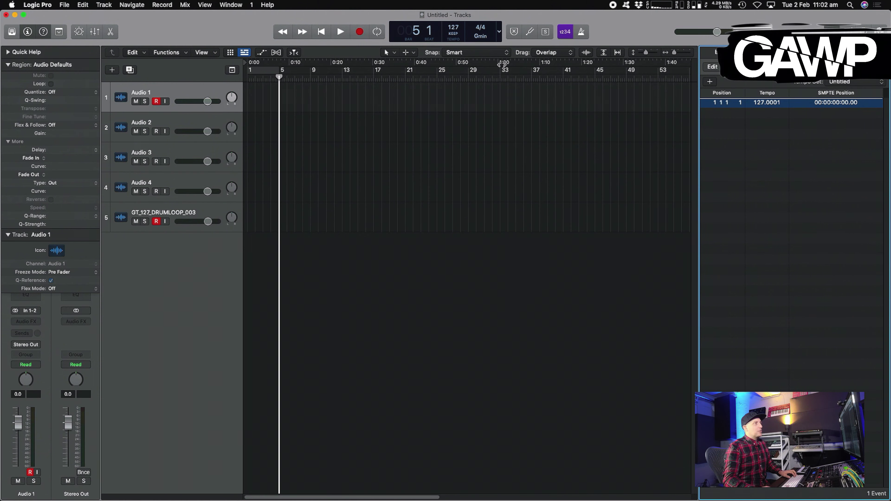